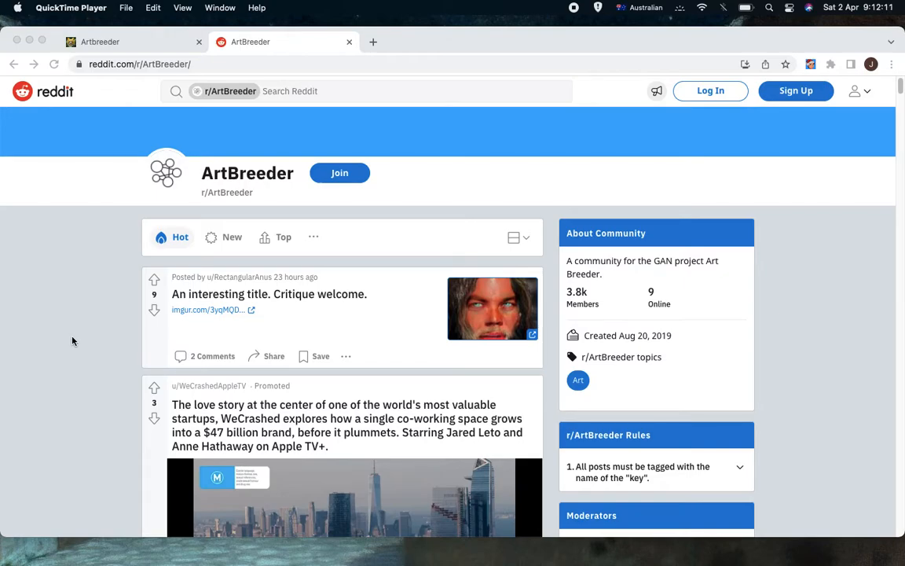
Look through the hot posts in the r/ArtBreeder community to examine the example images people have made
{"action": "scroll", "coordinate": [72, 341], "scroll_direction": "down", "scroll_amount": 5}
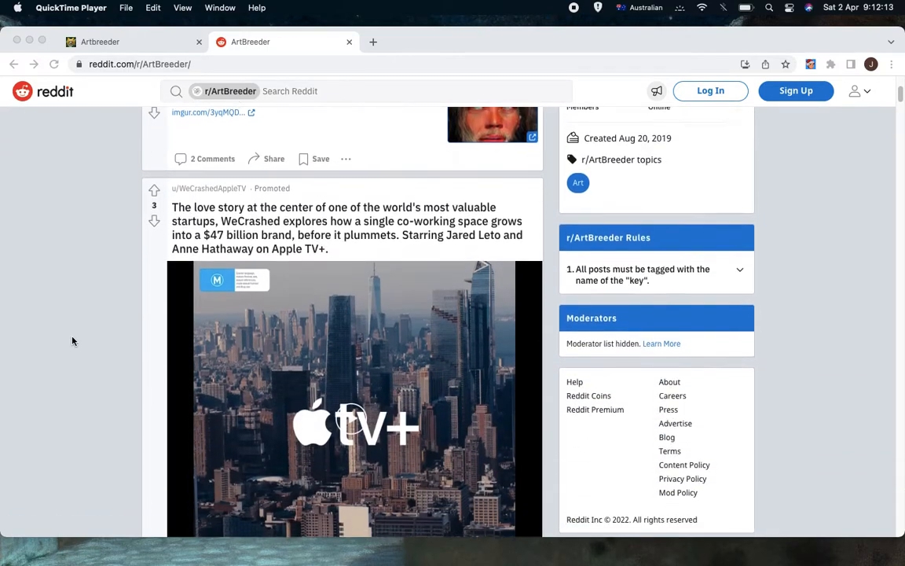
{"action": "scroll", "coordinate": [72, 340], "scroll_direction": "down", "scroll_amount": 10}
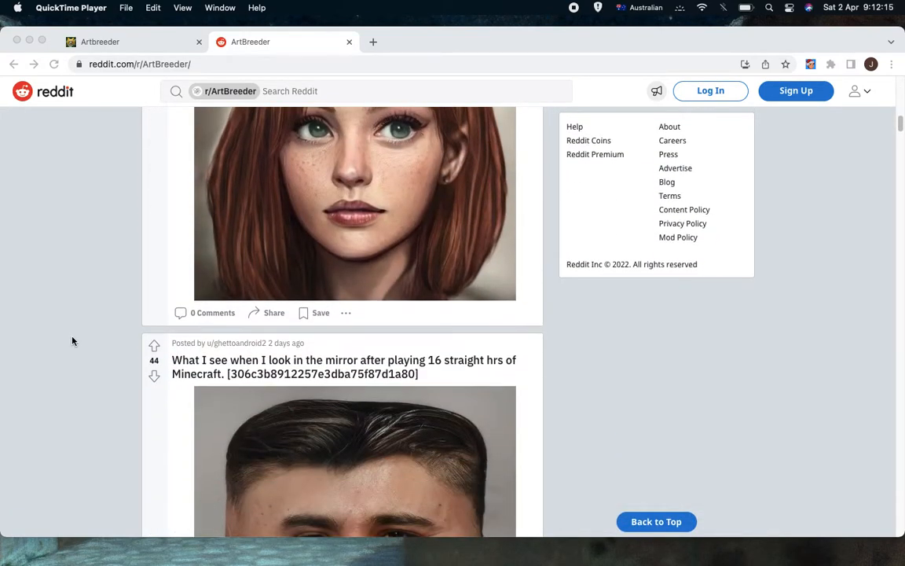
{"action": "scroll", "coordinate": [73, 340], "scroll_direction": "up", "scroll_amount": 5}
{"action": "scroll", "coordinate": [72, 341], "scroll_direction": "down", "scroll_amount": 8}
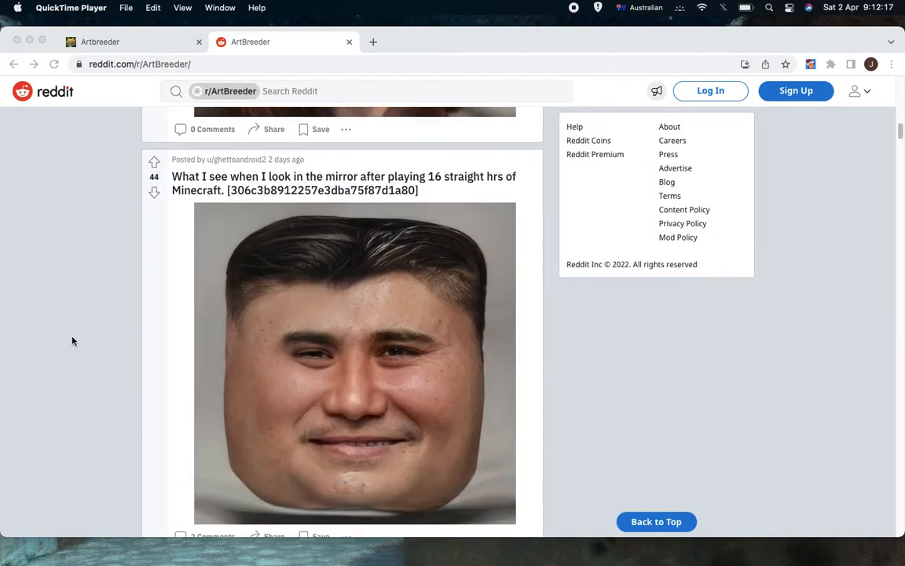
{"action": "scroll", "coordinate": [72, 340], "scroll_direction": "down", "scroll_amount": 5}
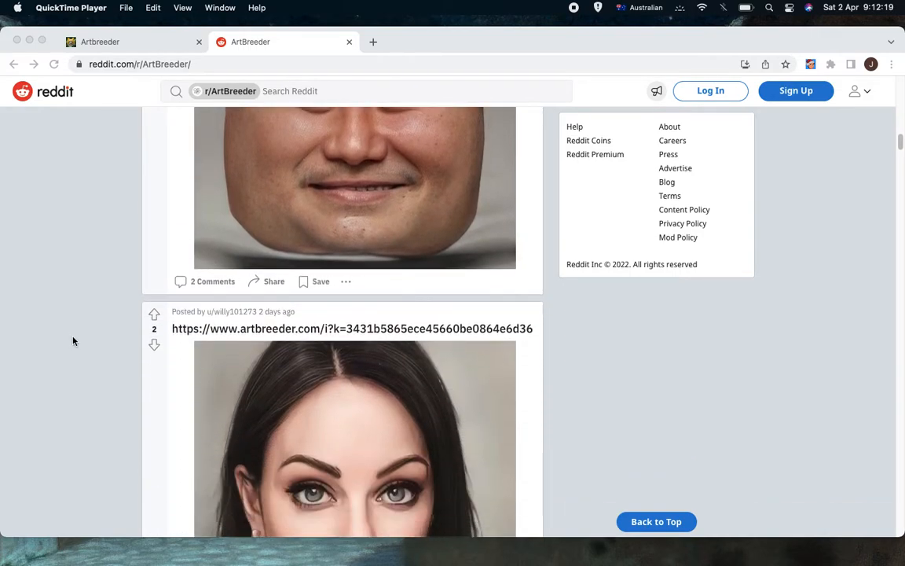
{"action": "scroll", "coordinate": [73, 340], "scroll_direction": "down", "scroll_amount": 8}
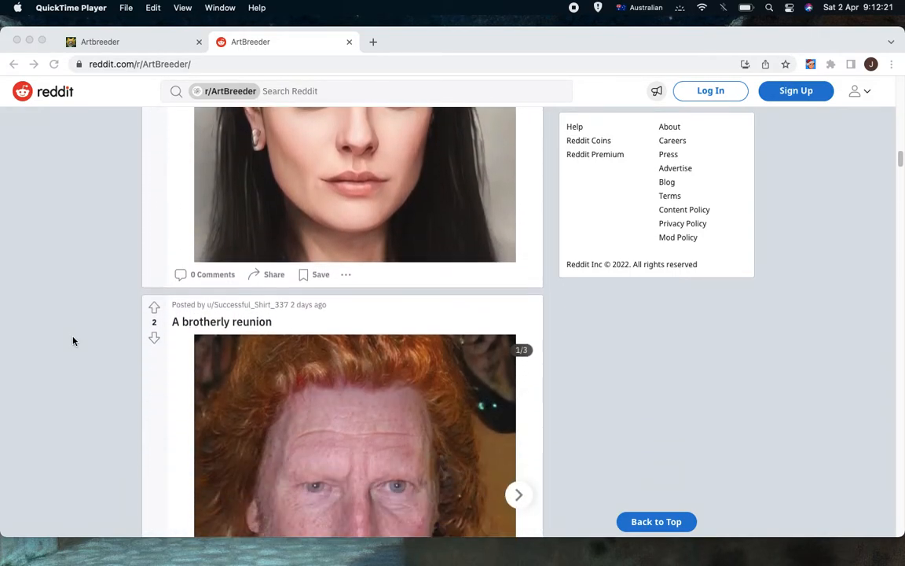
{"action": "scroll", "coordinate": [73, 340], "scroll_direction": "down", "scroll_amount": 6}
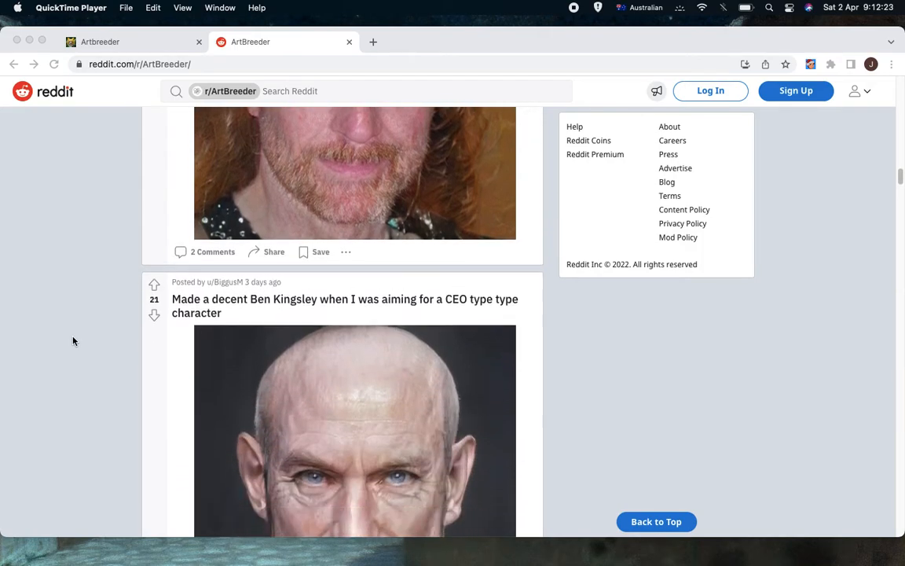
{"action": "scroll", "coordinate": [73, 341], "scroll_direction": "down", "scroll_amount": 17}
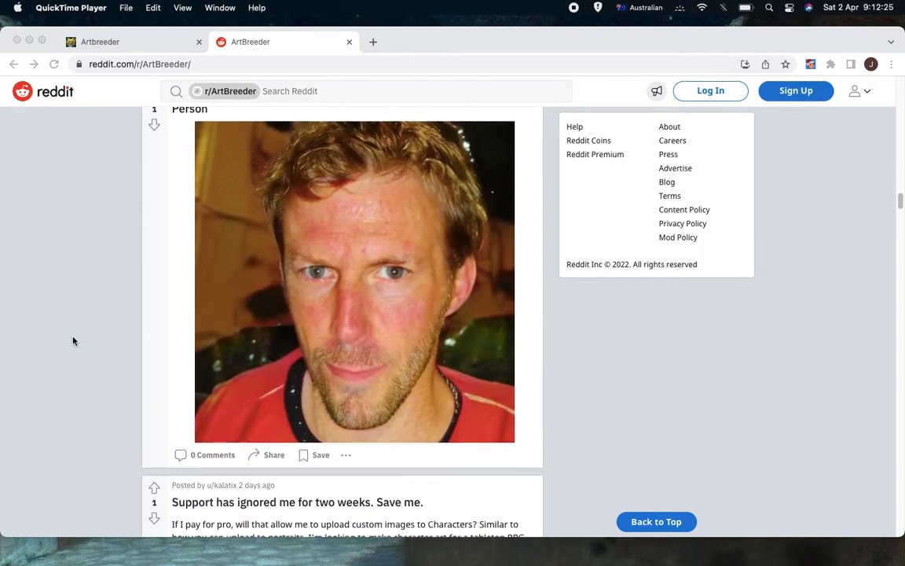
{"action": "scroll", "coordinate": [74, 341], "scroll_direction": "down", "scroll_amount": 1}
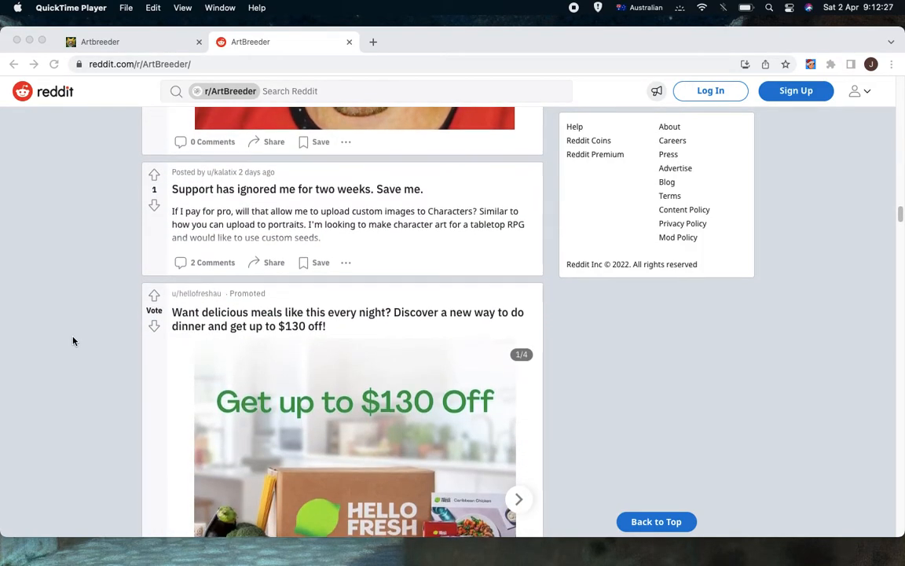
{"action": "scroll", "coordinate": [73, 341], "scroll_direction": "down", "scroll_amount": 9}
{"action": "scroll", "coordinate": [73, 340], "scroll_direction": "down", "scroll_amount": 8}
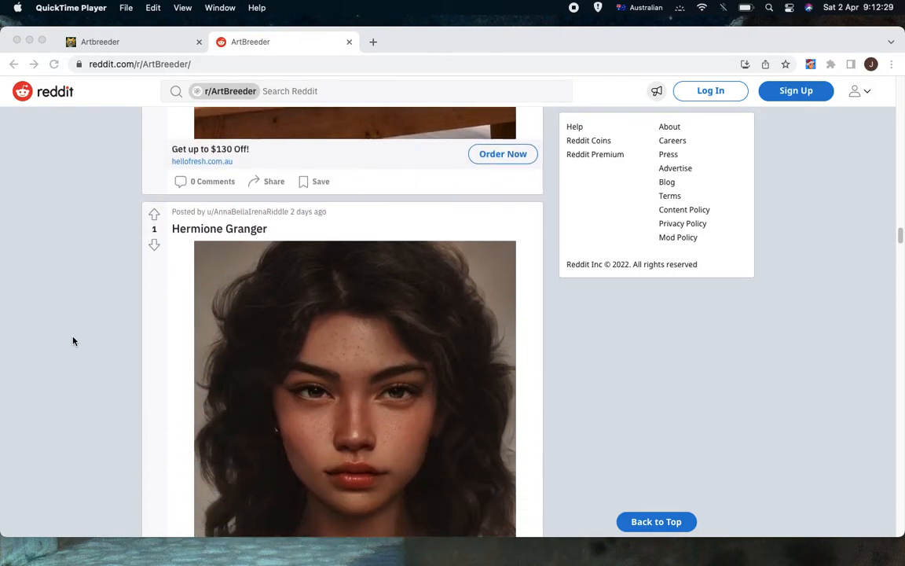
{"action": "scroll", "coordinate": [73, 340], "scroll_direction": "down", "scroll_amount": 13}
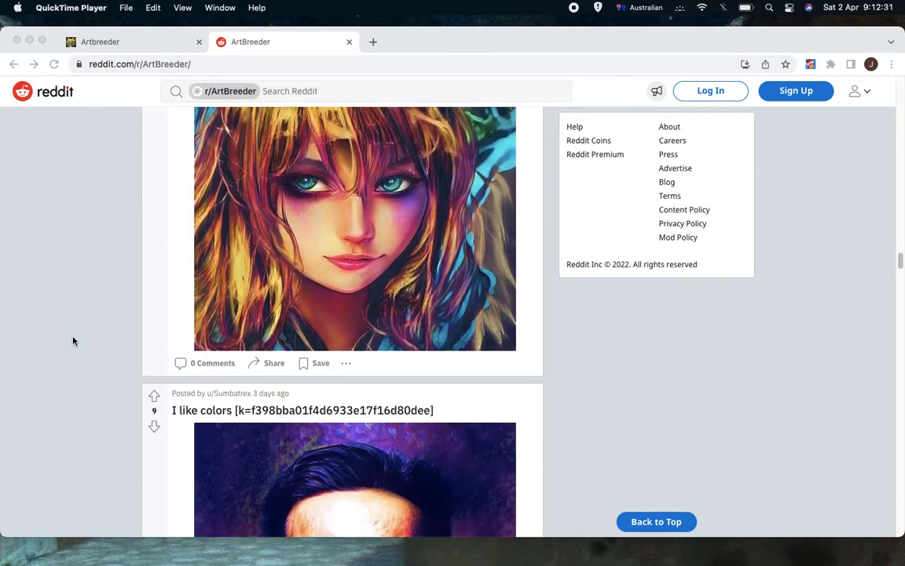
{"action": "scroll", "coordinate": [73, 340], "scroll_direction": "down", "scroll_amount": 10}
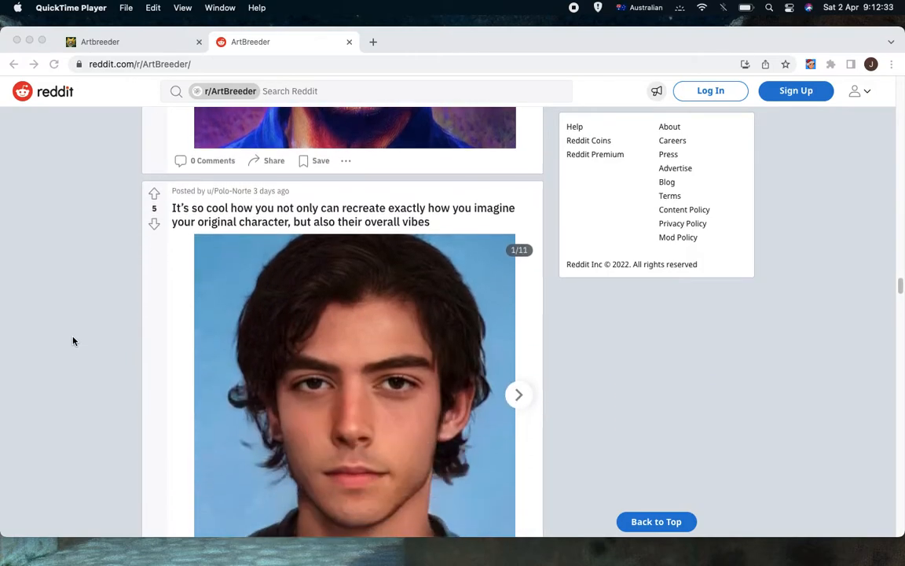
{"action": "scroll", "coordinate": [73, 341], "scroll_direction": "down", "scroll_amount": 10}
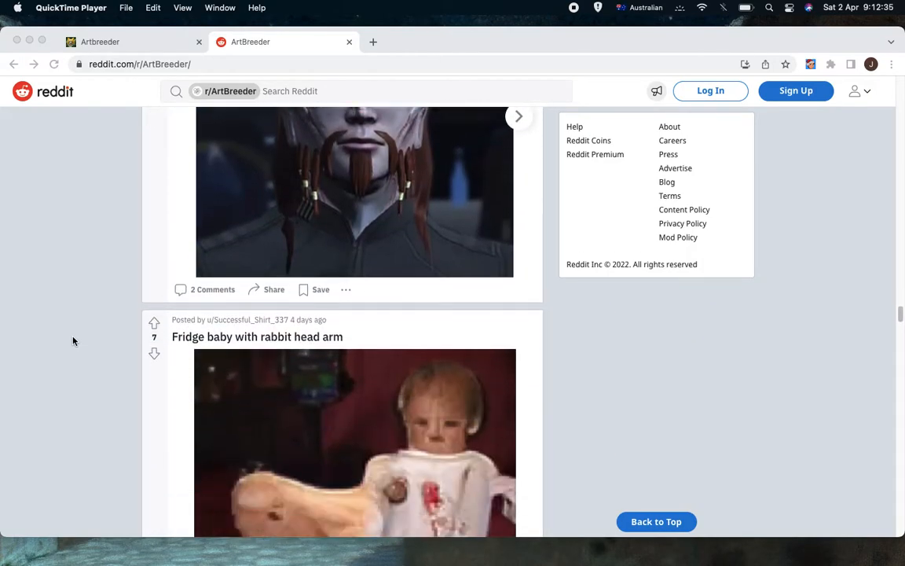
{"action": "scroll", "coordinate": [73, 340], "scroll_direction": "down", "scroll_amount": 10}
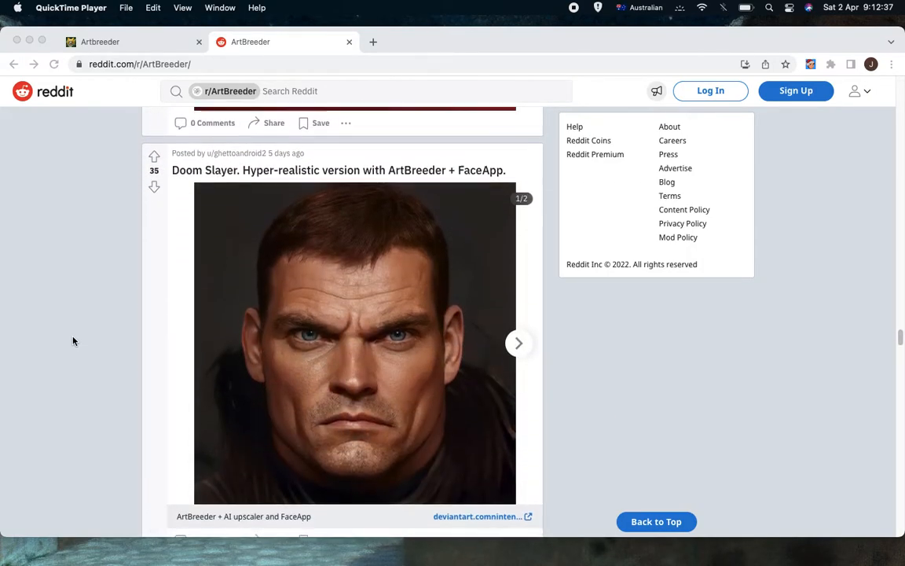
{"action": "scroll", "coordinate": [73, 340], "scroll_direction": "down", "scroll_amount": 10}
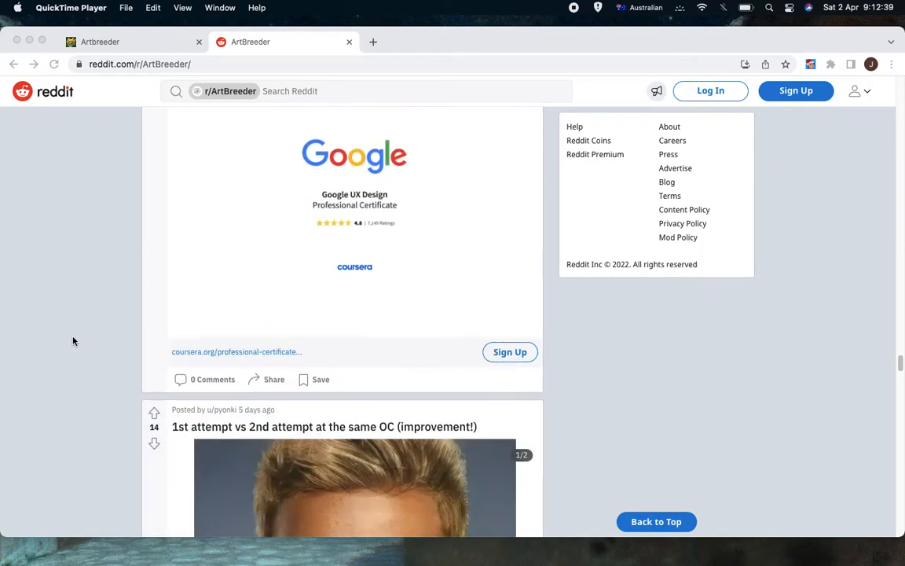
{"action": "scroll", "coordinate": [73, 341], "scroll_direction": "down", "scroll_amount": 13}
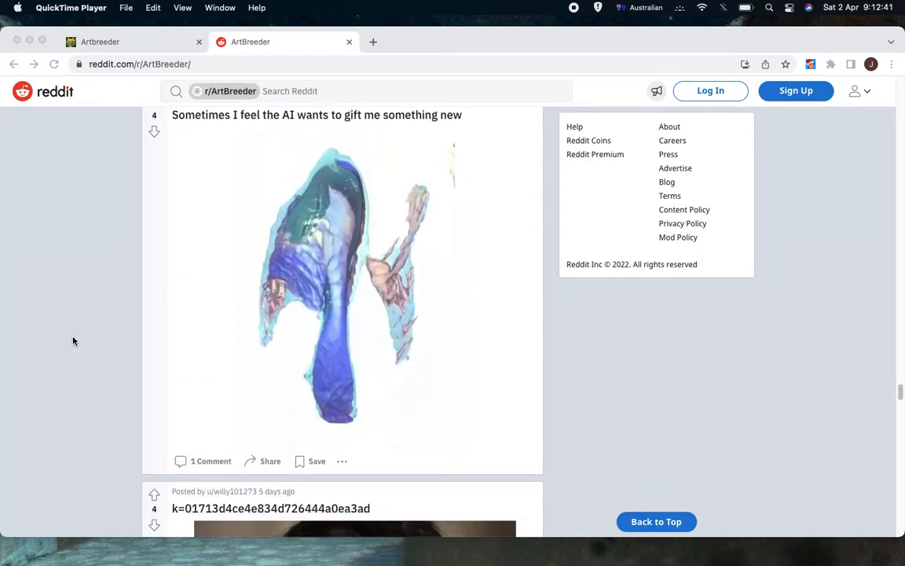
{"action": "scroll", "coordinate": [73, 341], "scroll_direction": "down", "scroll_amount": 13}
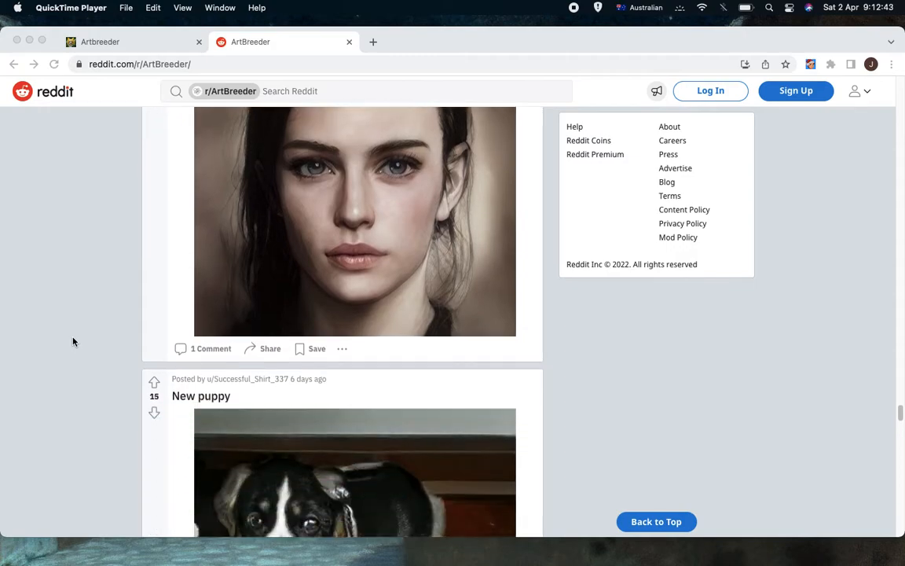
{"action": "scroll", "coordinate": [73, 341], "scroll_direction": "down", "scroll_amount": 14}
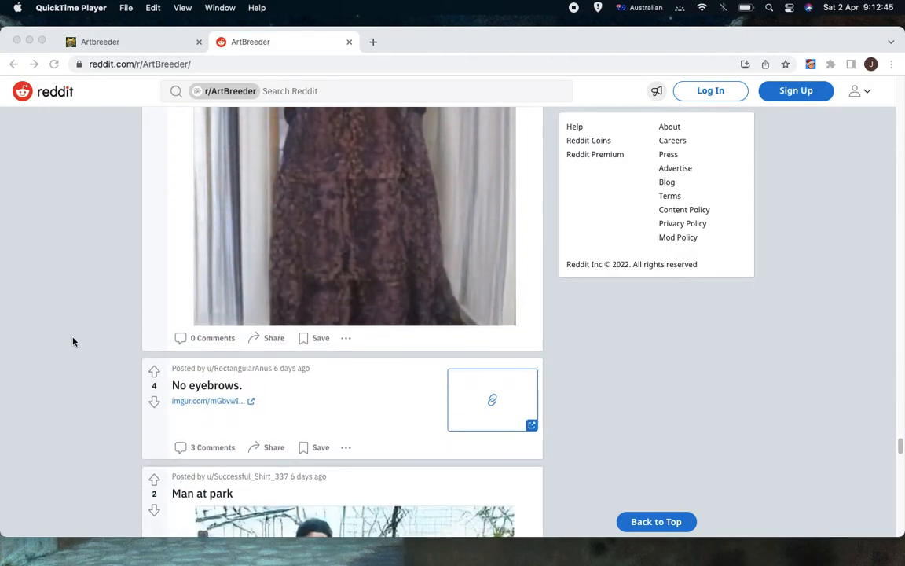
{"action": "scroll", "coordinate": [73, 341], "scroll_direction": "down", "scroll_amount": 12}
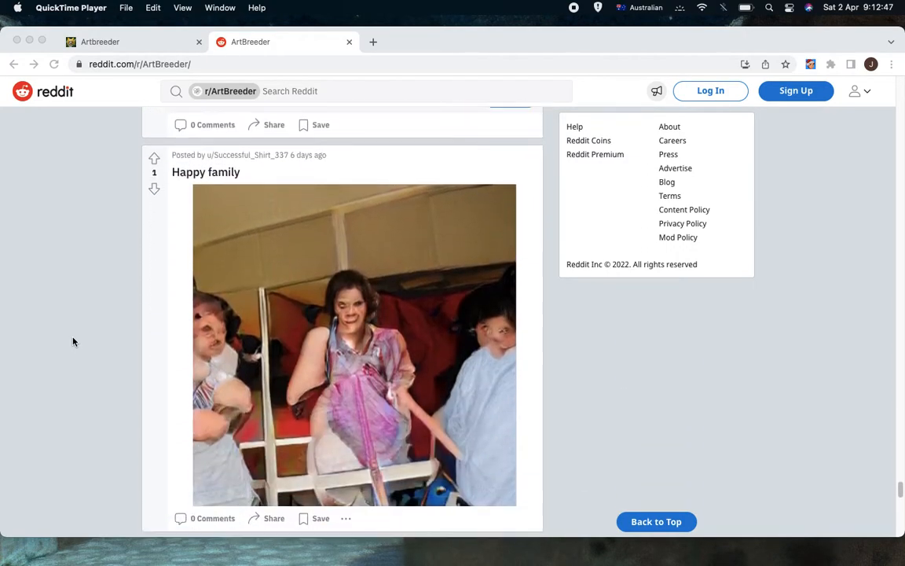
{"action": "scroll", "coordinate": [73, 341], "scroll_direction": "down", "scroll_amount": 10}
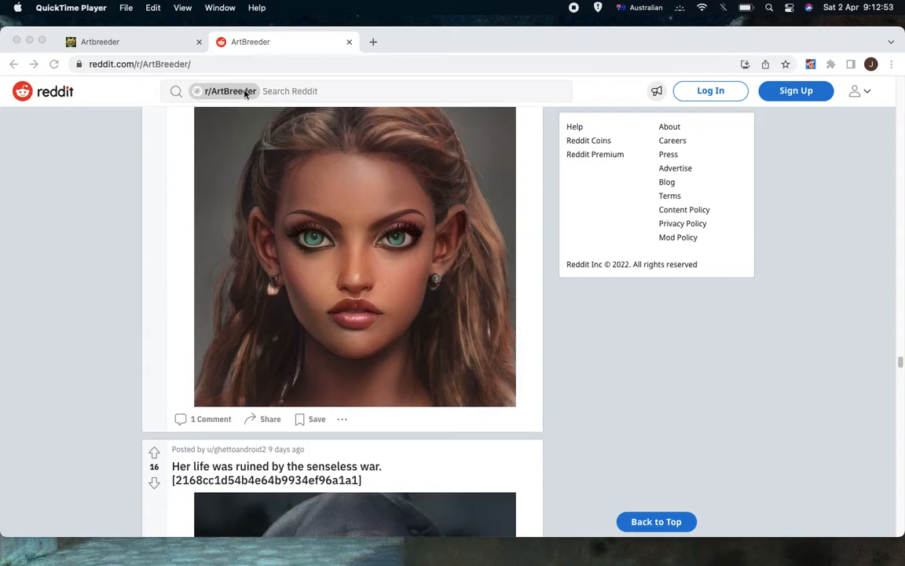
Switch to the Artbreeder site, open the trending portrait of the woman with long wavy red hair, and start breeding it
{"action": "left_click", "coordinate": [110, 42]}
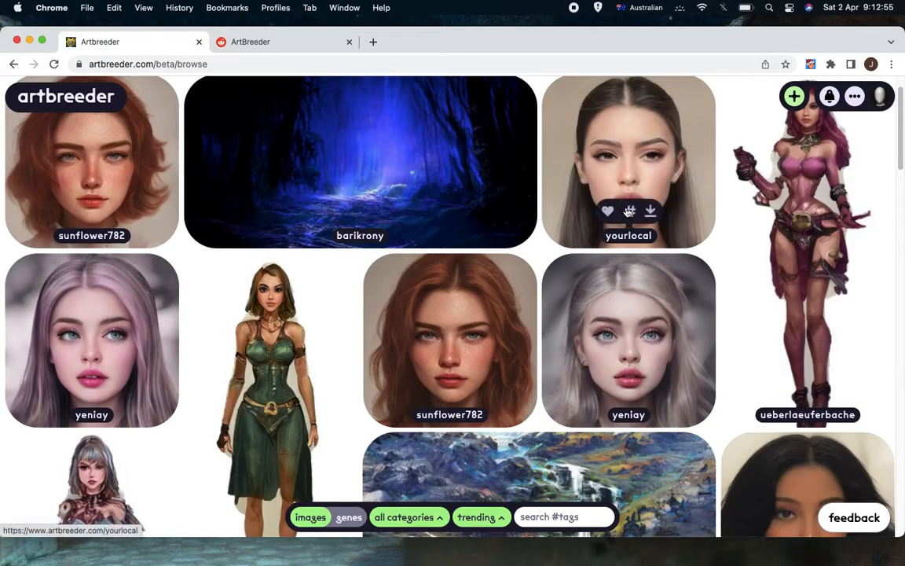
{"action": "left_click", "coordinate": [476, 348]}
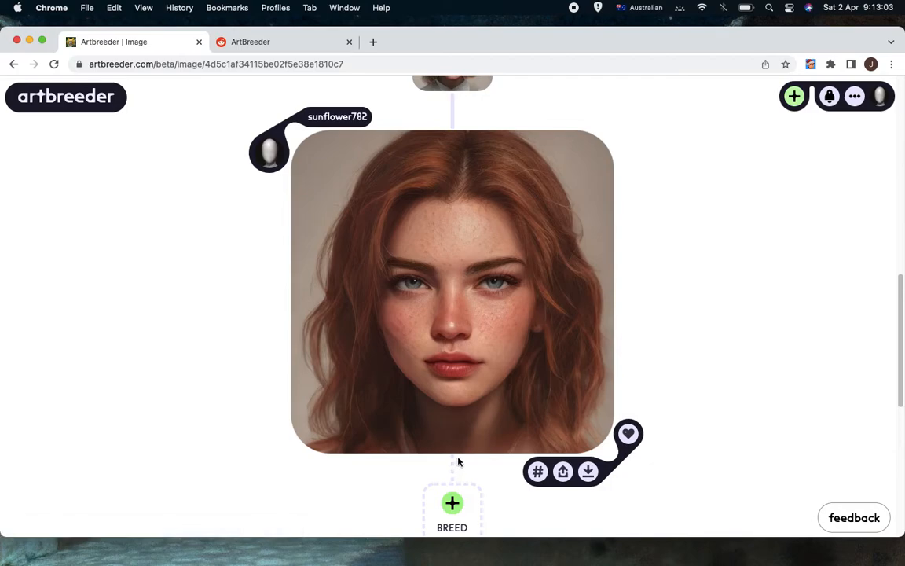
{"action": "left_click", "coordinate": [452, 505]}
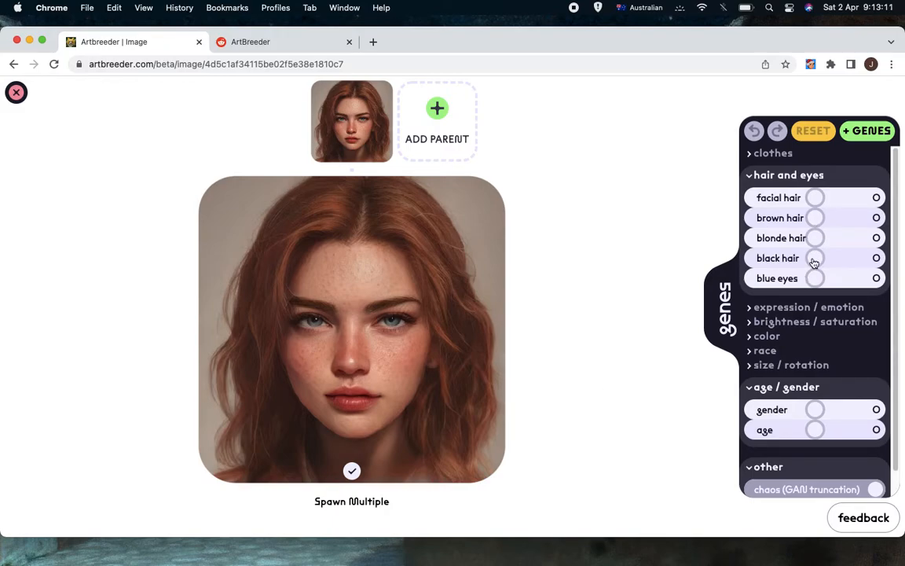
Set the portrait's black hair gene to -17 and its brown hair gene to -14
{"action": "left_click_drag", "start_coordinate": [813, 261], "coordinate": [808, 259]}
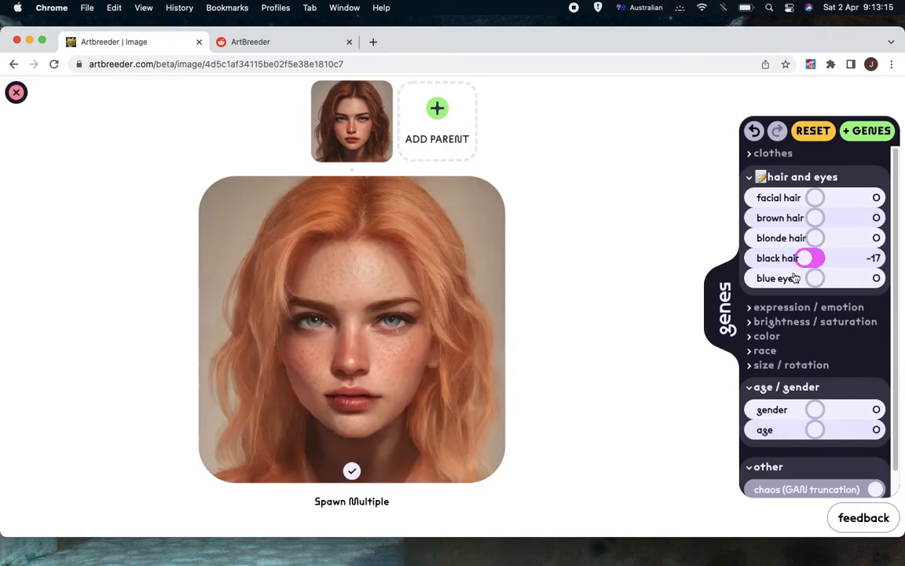
{"action": "left_click_drag", "start_coordinate": [816, 218], "coordinate": [818, 222]}
{"action": "mouse_move", "coordinate": [818, 225]}
{"action": "left_mouse_down"}
{"action": "mouse_move", "coordinate": [808, 220]}
{"action": "mouse_move", "coordinate": [808, 232]}
{"action": "left_mouse_up"}
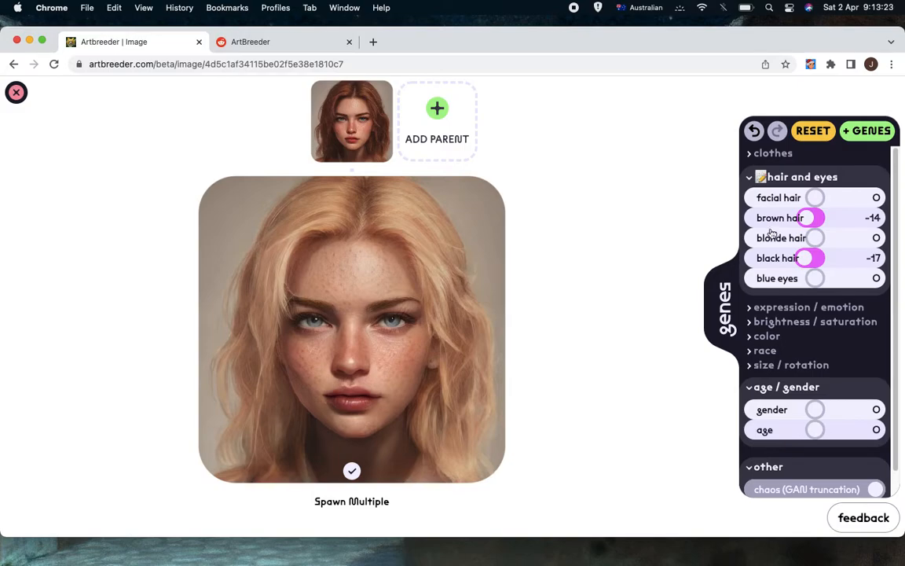
Lower the blue eyes gene through -26, -44 and -63 to -78, and leave the gene editor without saving
{"action": "left_click_drag", "start_coordinate": [812, 285], "coordinate": [798, 280]}
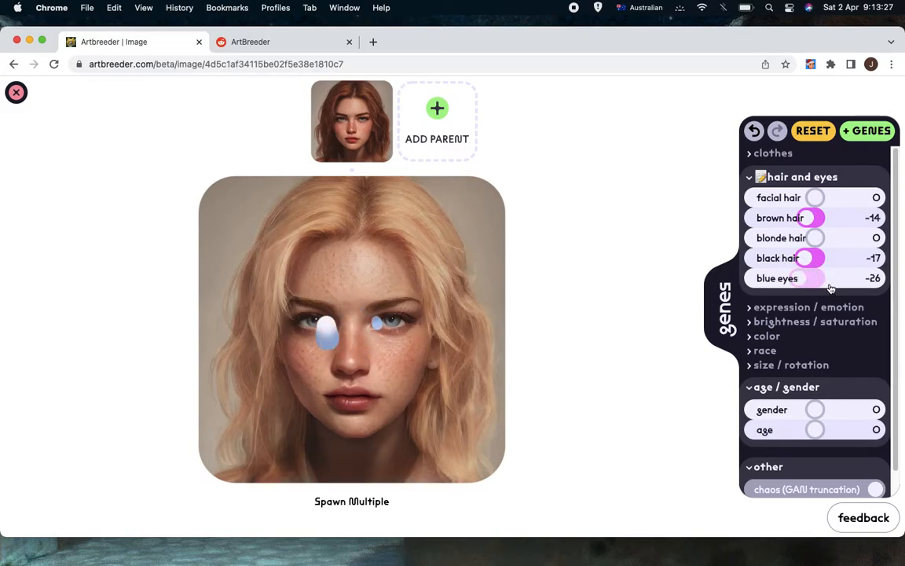
{"action": "left_click_drag", "start_coordinate": [807, 281], "coordinate": [787, 281]}
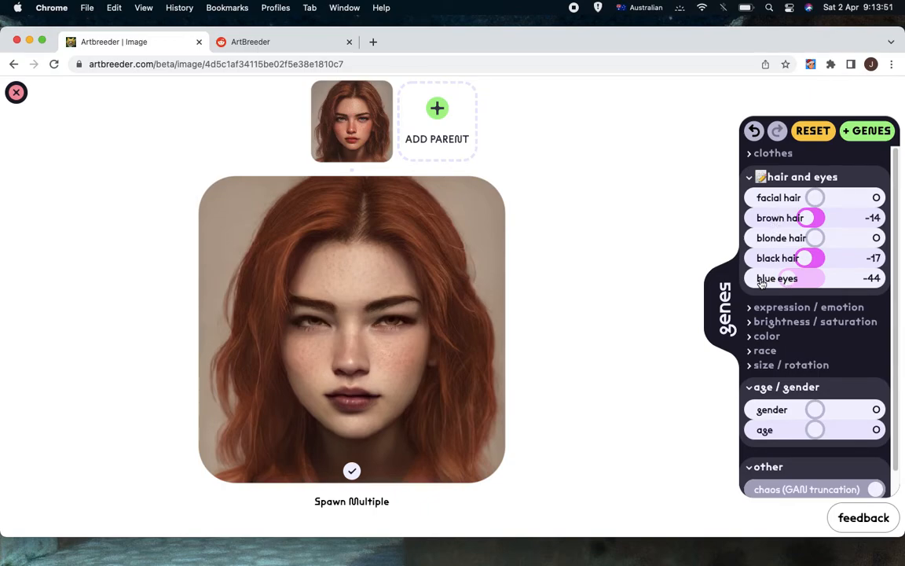
{"action": "left_click_drag", "start_coordinate": [790, 281], "coordinate": [781, 282]}
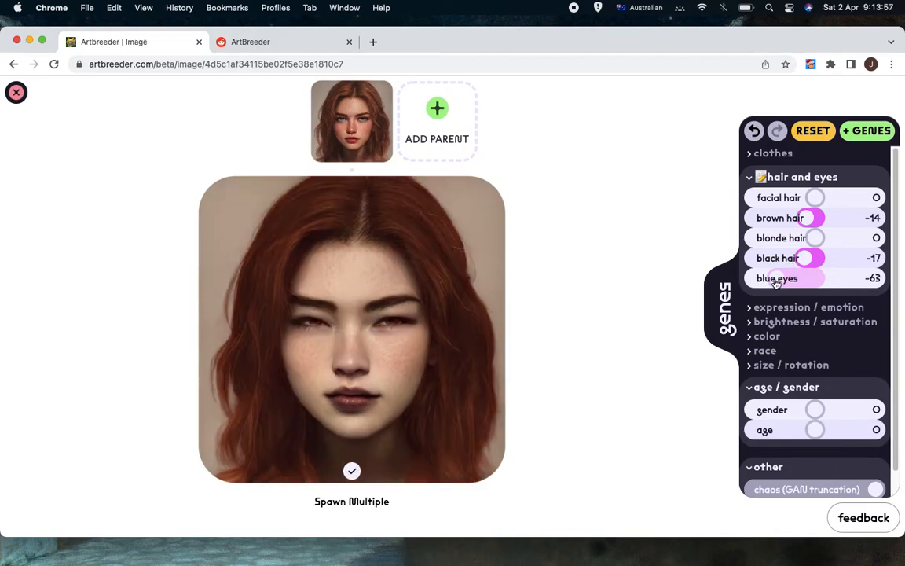
{"action": "left_click_drag", "start_coordinate": [776, 284], "coordinate": [769, 281]}
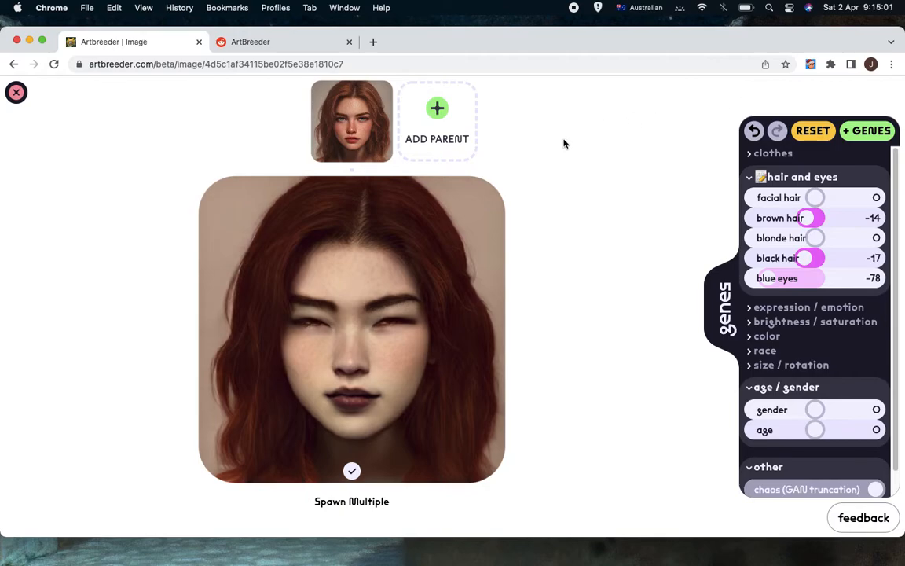
{"action": "left_click", "coordinate": [17, 93]}
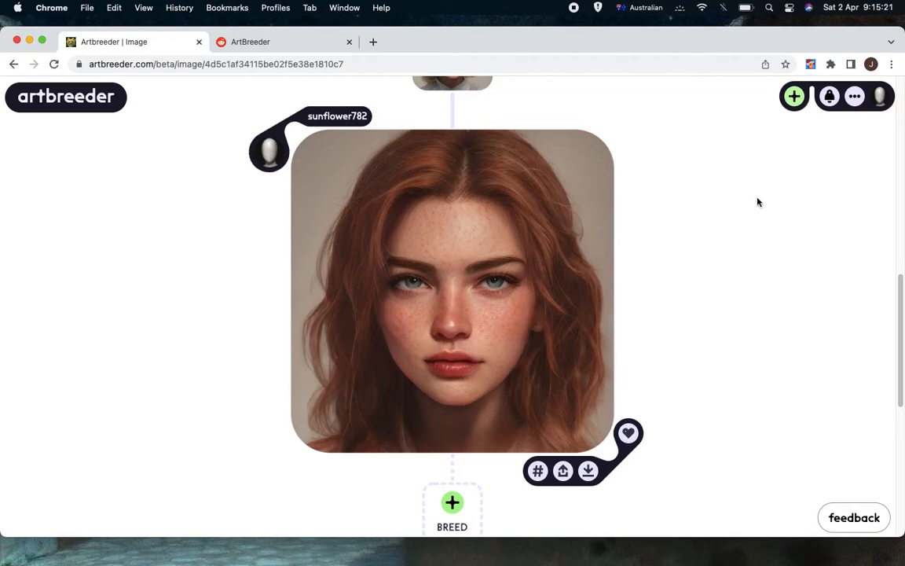
Create a new video animation in the Portraits category
{"action": "left_click", "coordinate": [795, 99]}
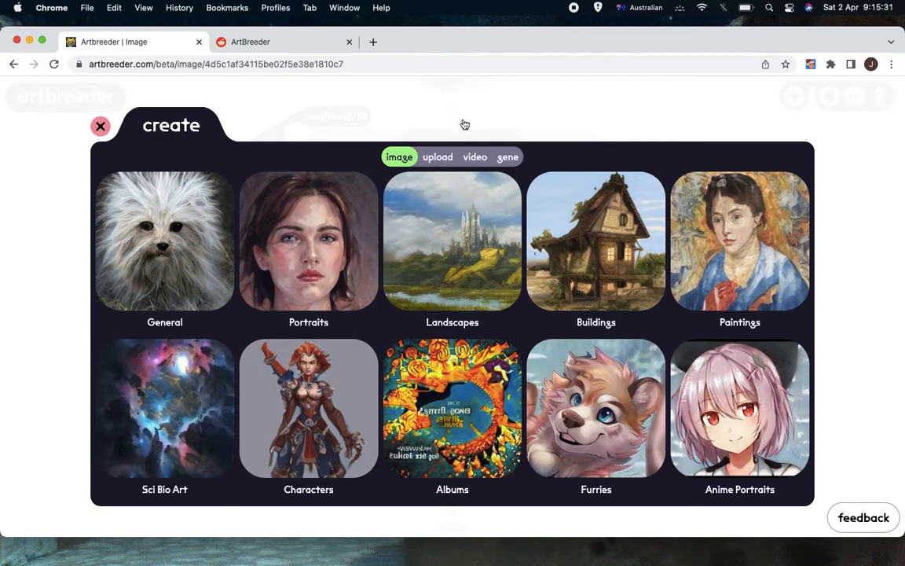
{"action": "left_click", "coordinate": [474, 160]}
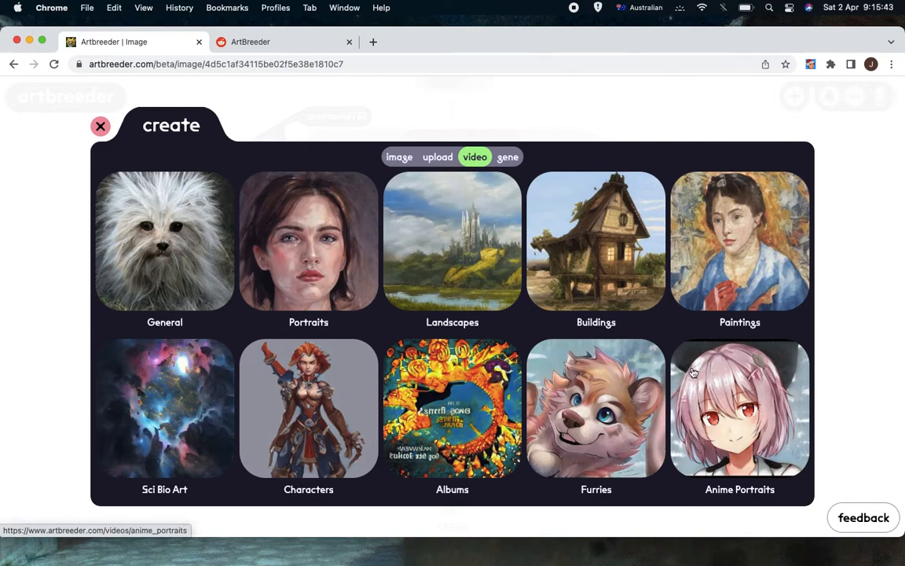
{"action": "left_click", "coordinate": [312, 258]}
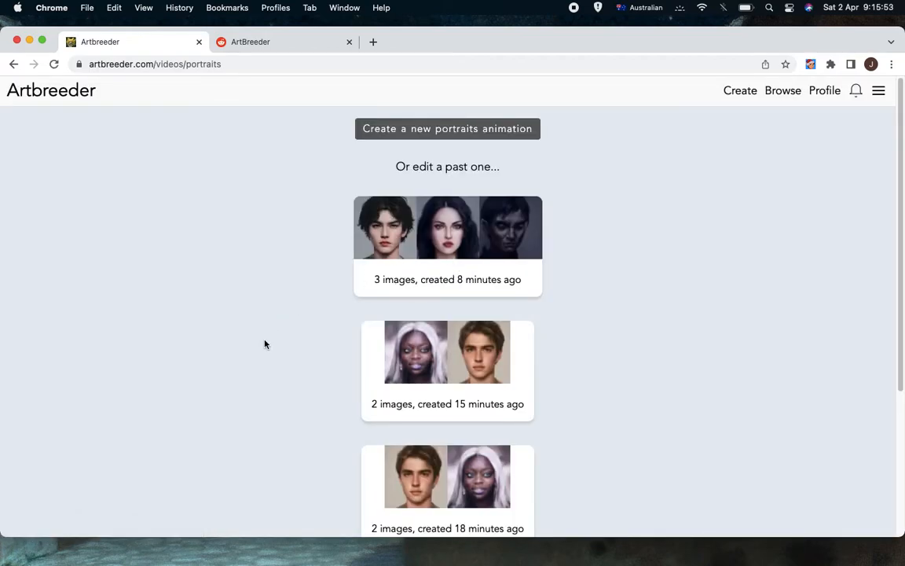
{"action": "left_click", "coordinate": [451, 133]}
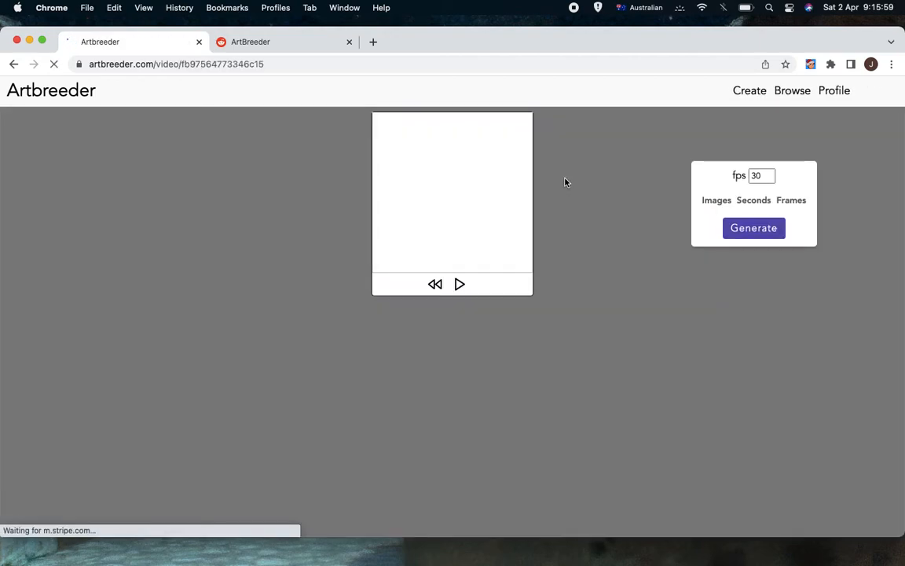
Add the three created portraits to the animation in order: blonde woman, white-haired woman, brown-haired young man
{"action": "left_click", "coordinate": [451, 475]}
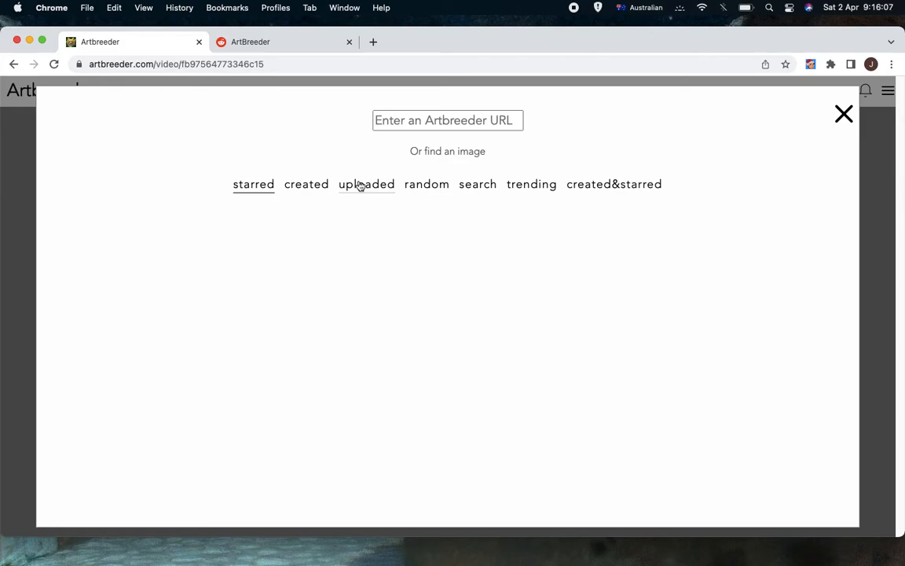
{"action": "left_click", "coordinate": [311, 192]}
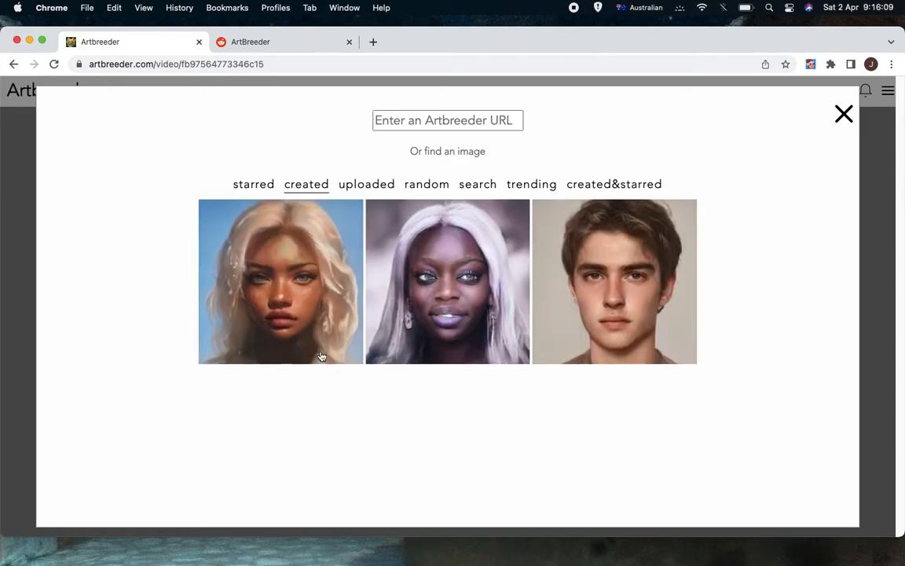
{"action": "left_click", "coordinate": [346, 294]}
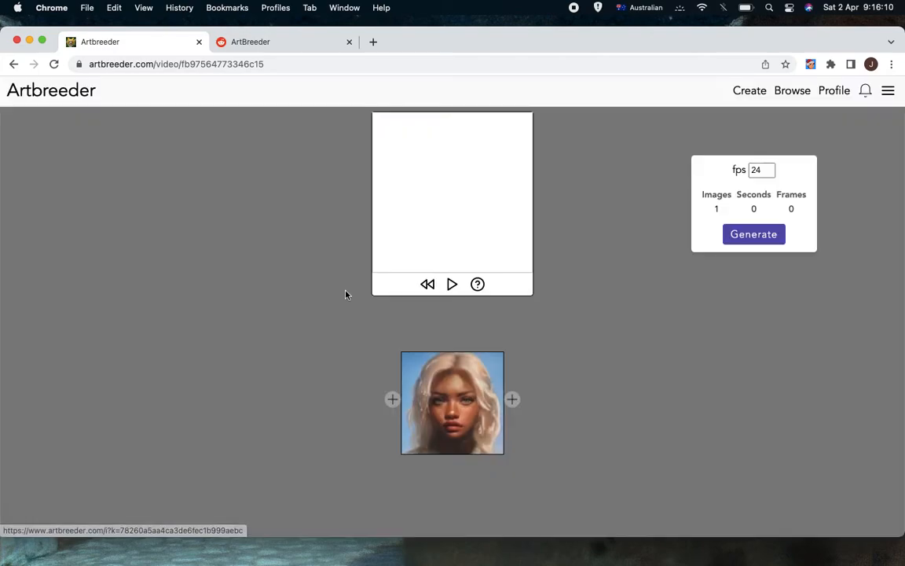
{"action": "left_click", "coordinate": [513, 399]}
{"action": "left_click", "coordinate": [464, 305]}
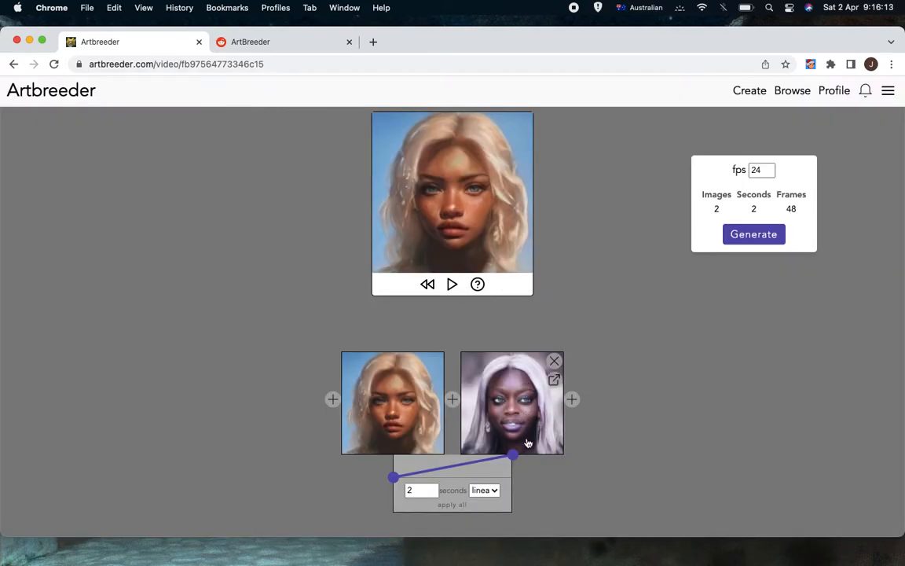
{"action": "left_click", "coordinate": [573, 400]}
{"action": "left_click", "coordinate": [583, 324]}
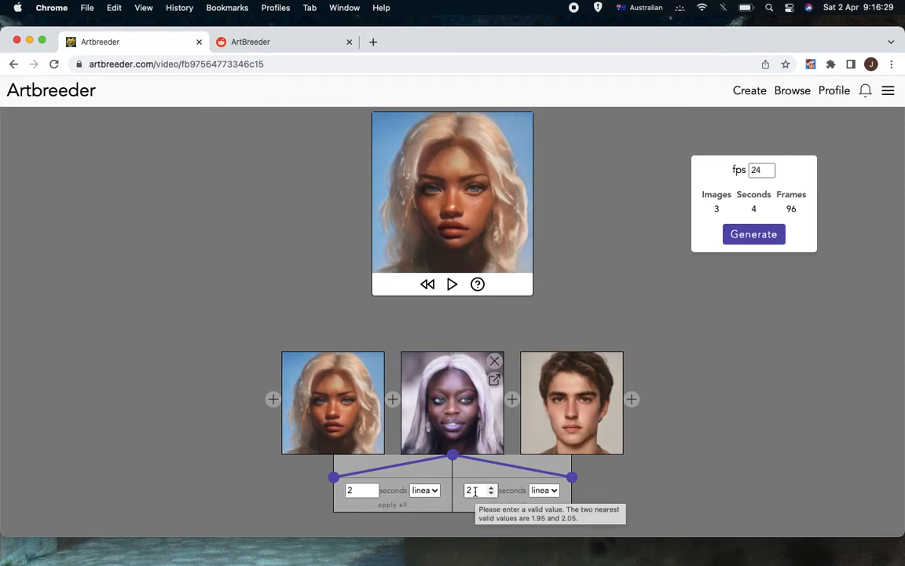
Look at the easing options for the transition between the first two portraits, keeping it linear
{"action": "left_click", "coordinate": [429, 489]}
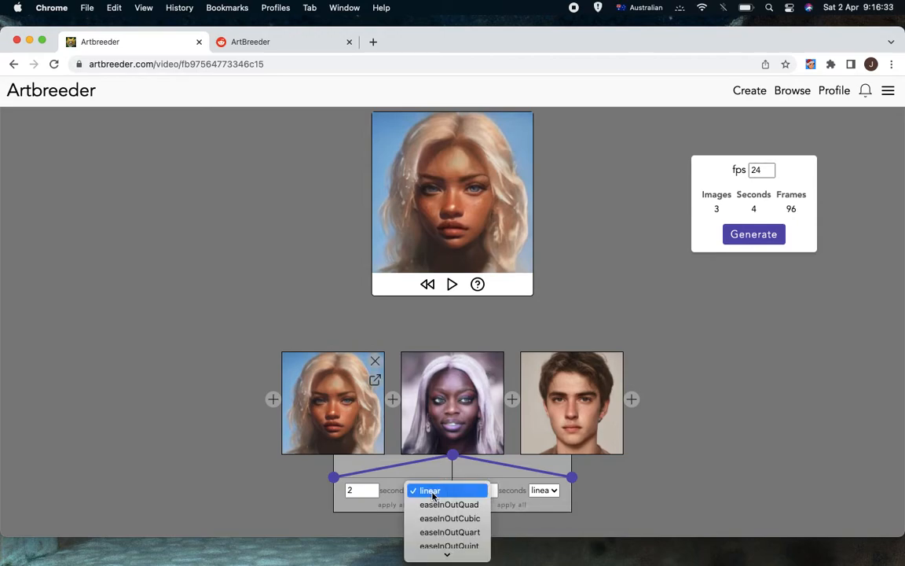
{"action": "left_click", "coordinate": [631, 487]}
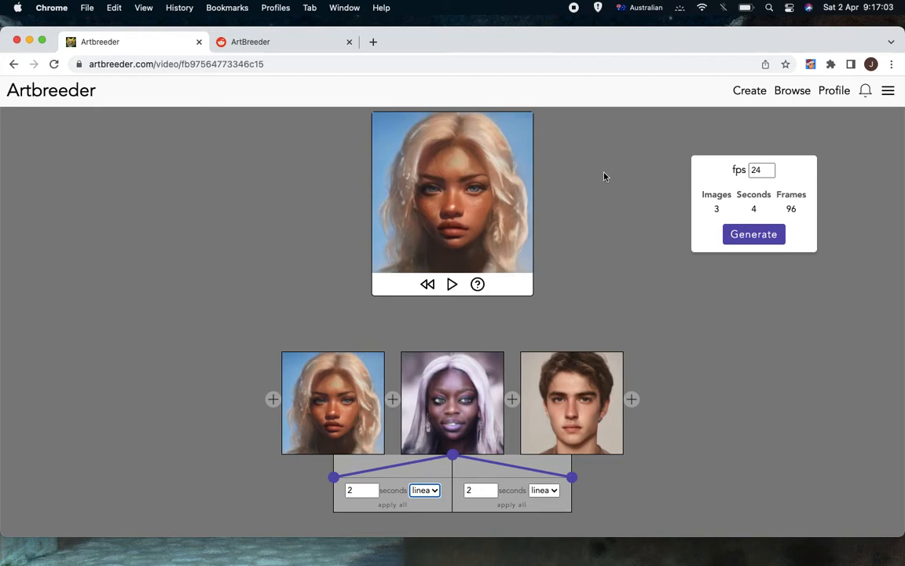
View the profile page and look through its created images
{"action": "left_click", "coordinate": [833, 92]}
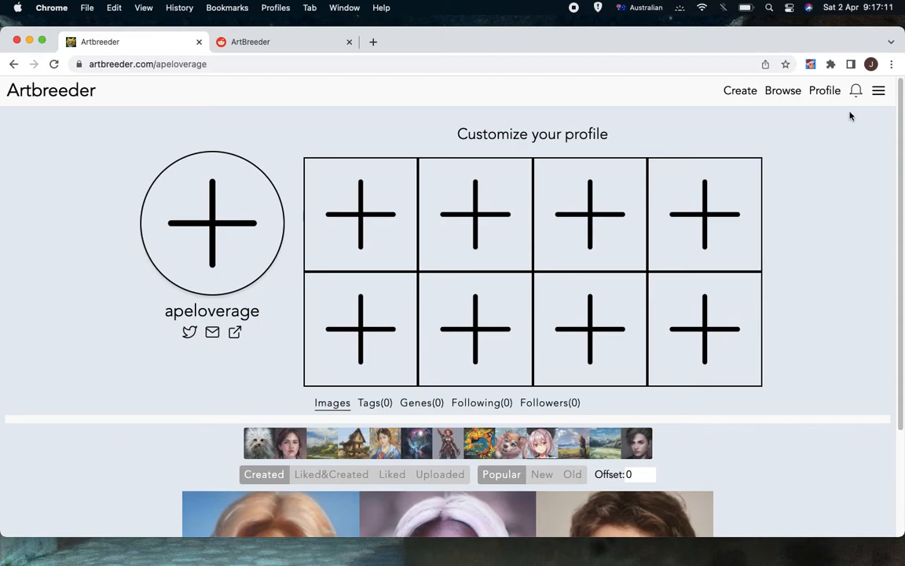
{"action": "left_click", "coordinate": [879, 91]}
{"action": "scroll", "coordinate": [810, 439], "scroll_direction": "down", "scroll_amount": 3}
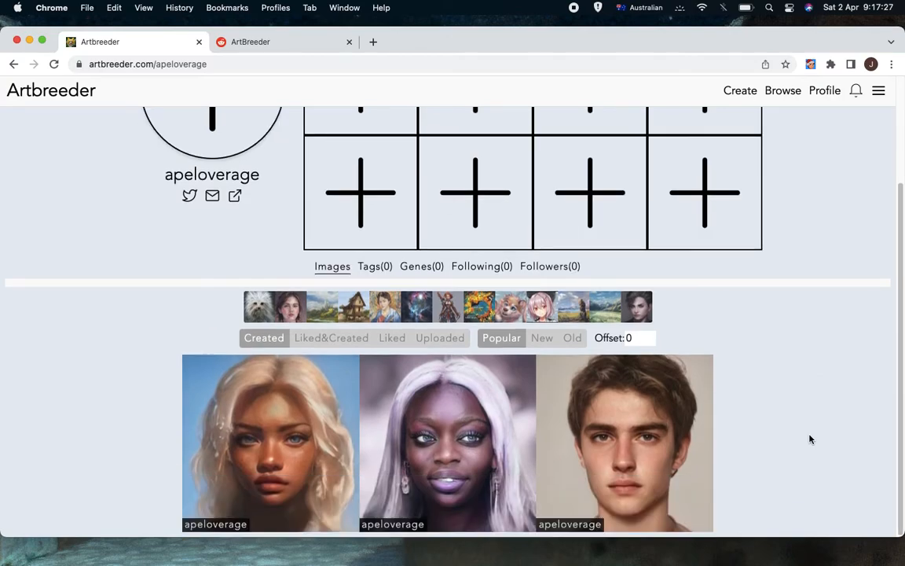
{"action": "scroll", "coordinate": [810, 439], "scroll_direction": "up", "scroll_amount": 3}
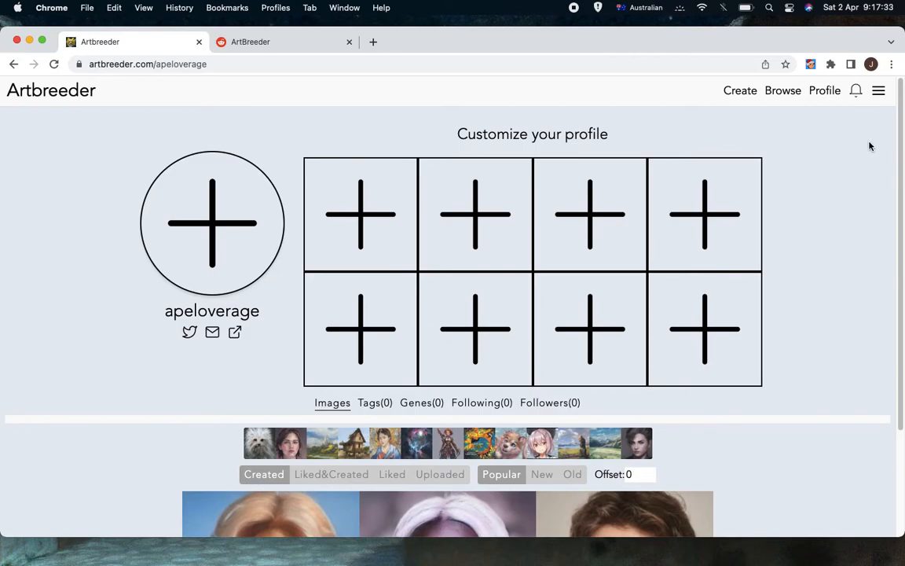
Go to the list of video downloads and open the middle of the three videos for viewing
{"action": "left_click", "coordinate": [879, 91]}
{"action": "left_click", "coordinate": [804, 210]}
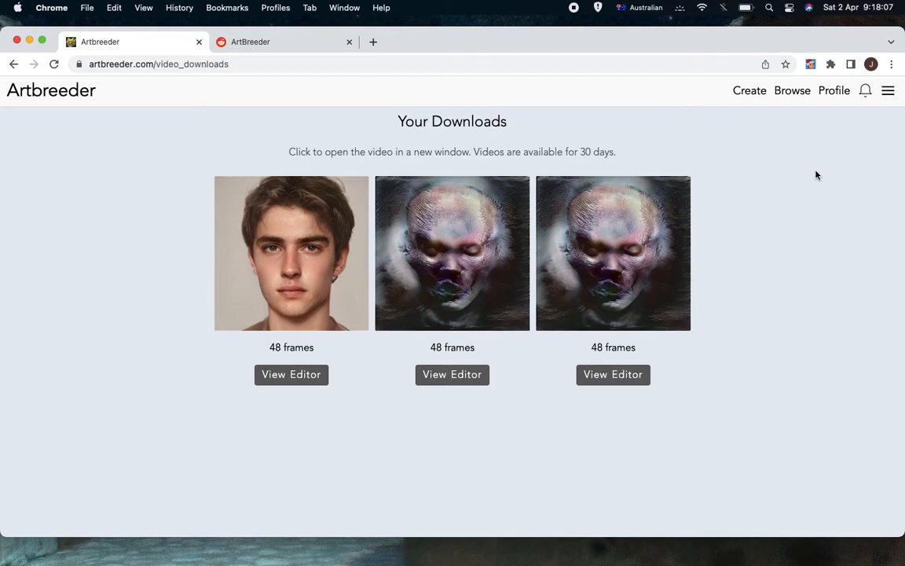
{"action": "left_click", "coordinate": [459, 266]}
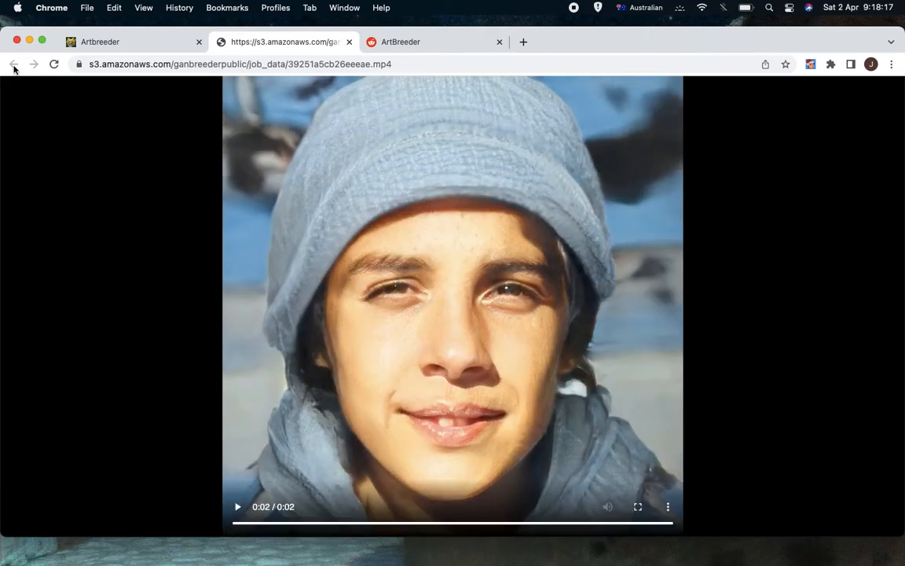
{"action": "left_click", "coordinate": [145, 41]}
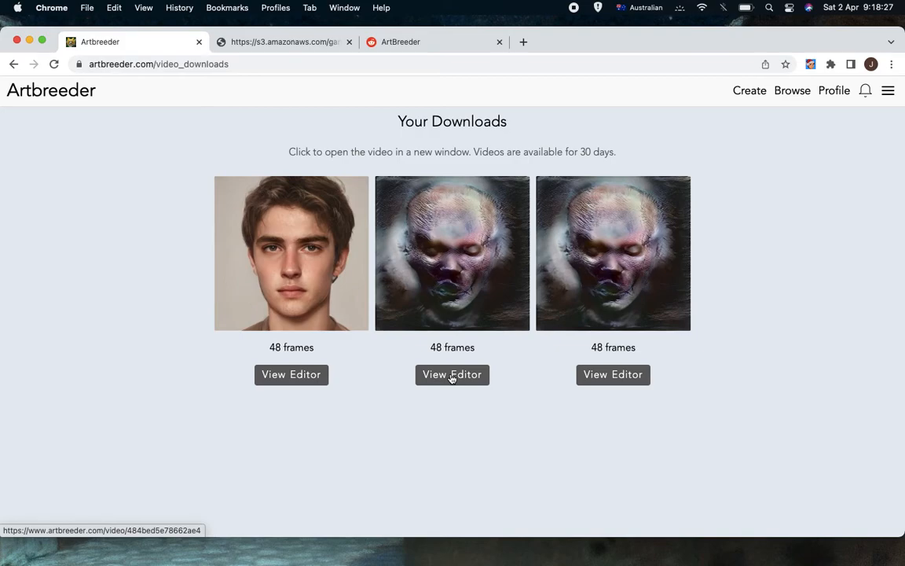
{"action": "left_click", "coordinate": [458, 253]}
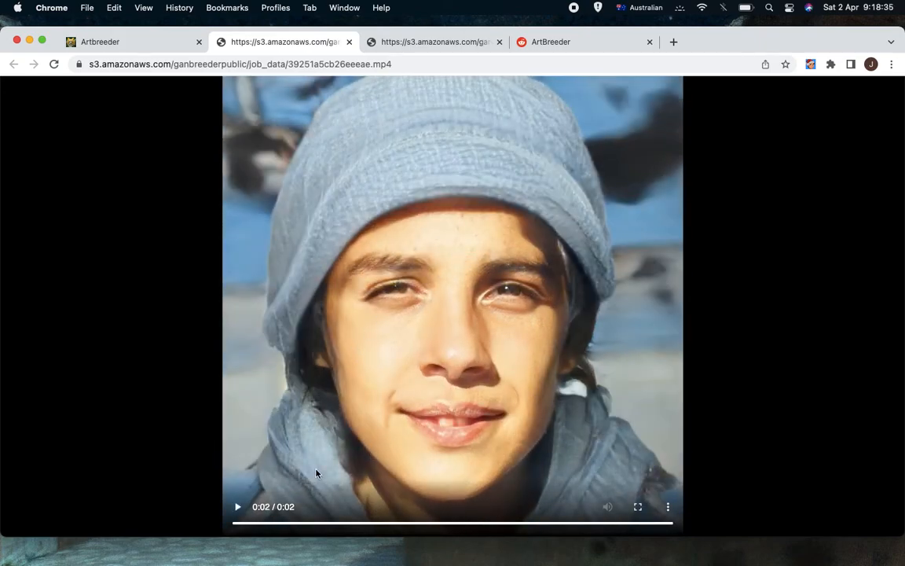
Play the face-morphing video to its end, pausing partway, and check its save options without saving it
{"action": "left_click", "coordinate": [239, 509]}
{"action": "left_click", "coordinate": [238, 509]}
{"action": "left_click", "coordinate": [238, 508]}
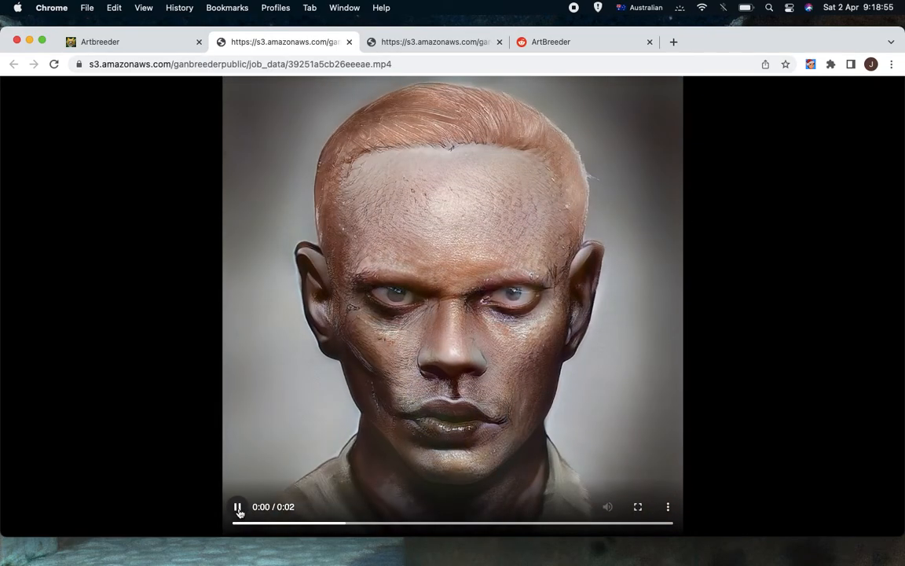
{"action": "left_click", "coordinate": [238, 509]}
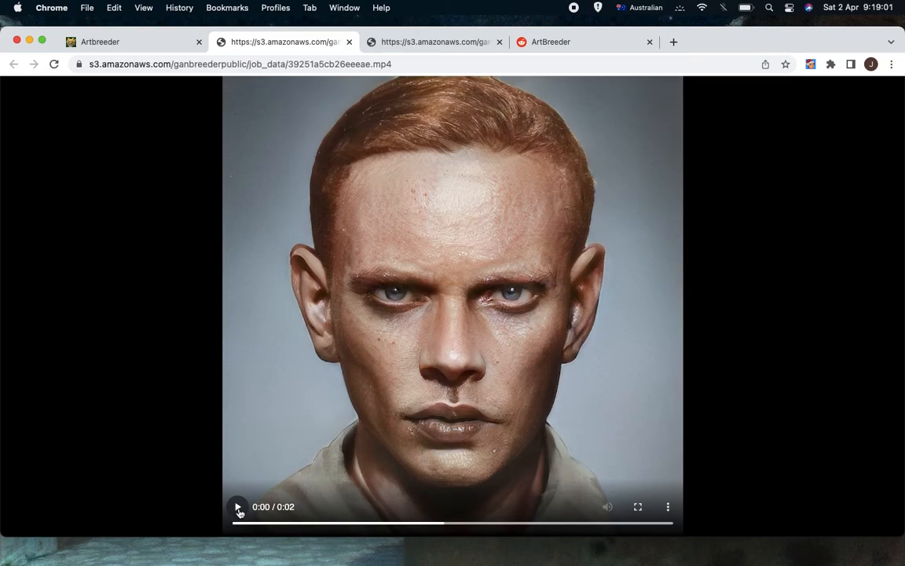
{"action": "left_click", "coordinate": [239, 507]}
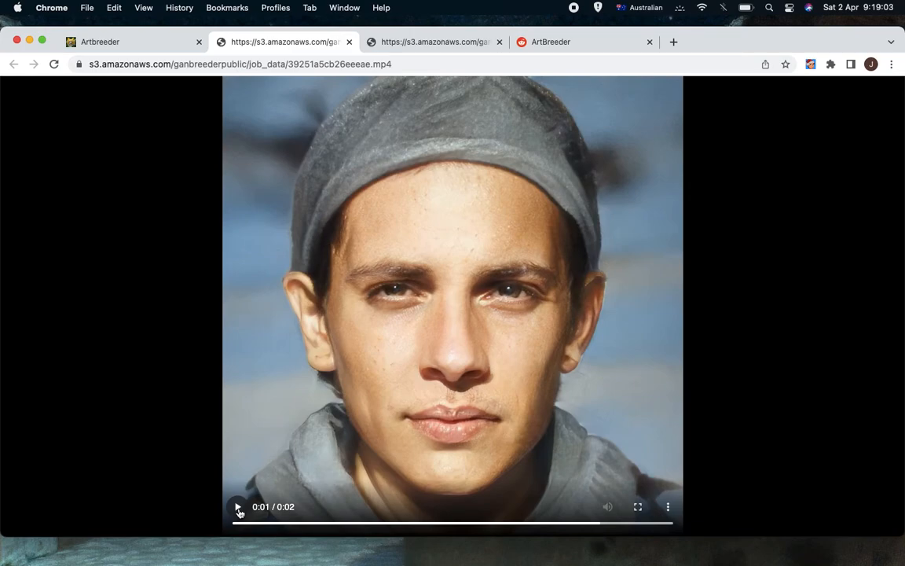
{"action": "left_click", "coordinate": [238, 507]}
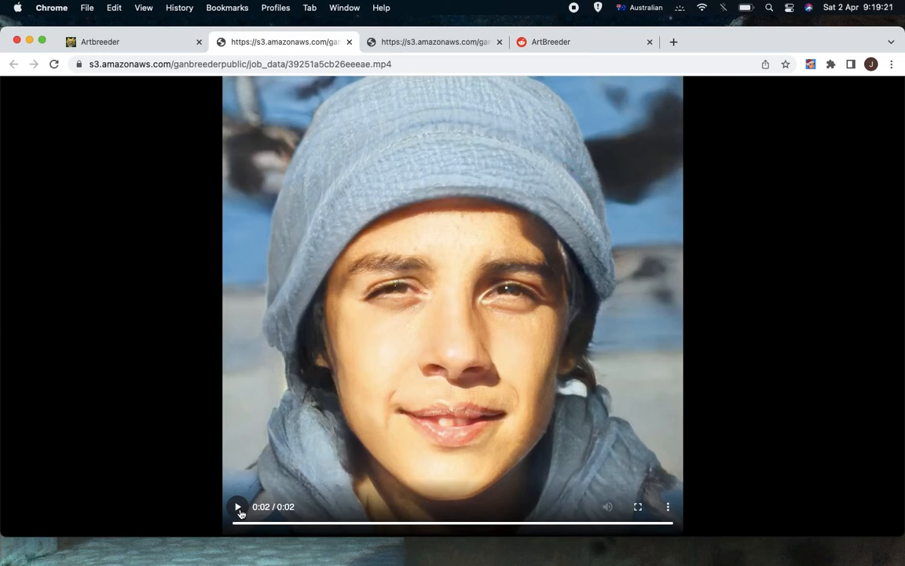
{"action": "left_click", "coordinate": [239, 509]}
{"action": "right_click", "coordinate": [417, 230]}
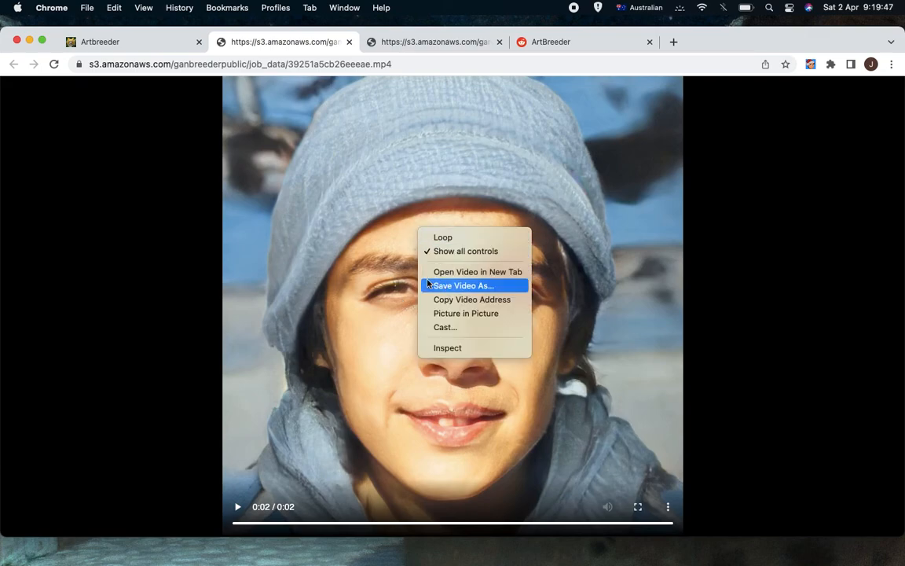
{"action": "left_click", "coordinate": [123, 180]}
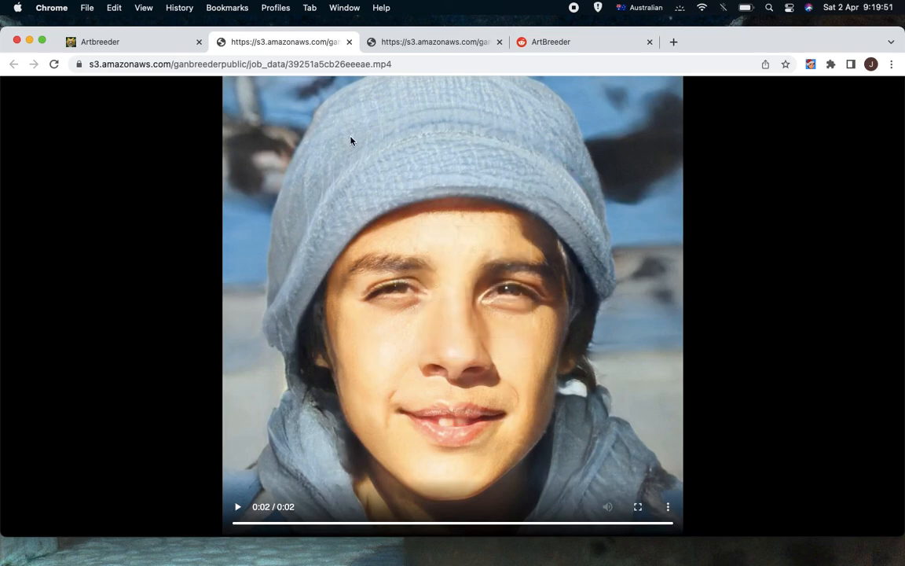